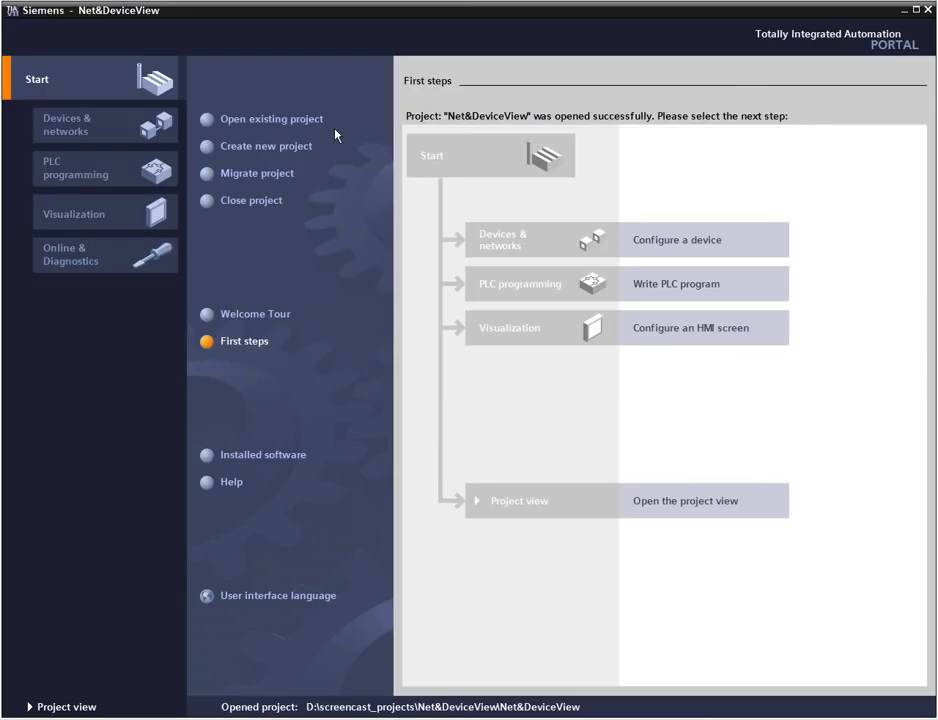
Show the Configure networks view of all project devices, zoomed to Fit to screen.
click(71, 125)
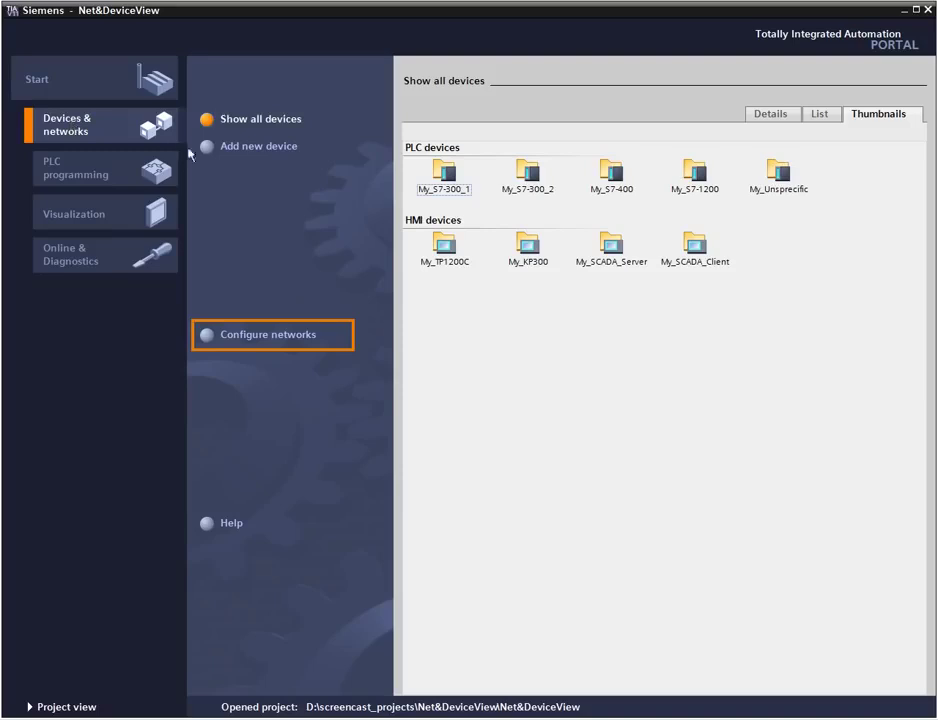
click(268, 337)
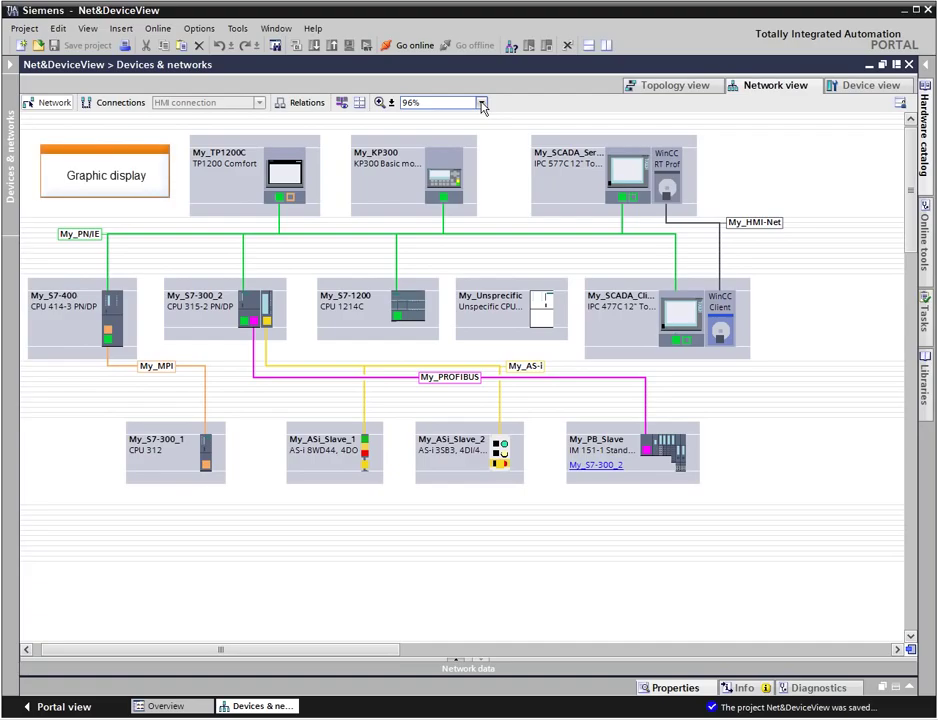
click(481, 103)
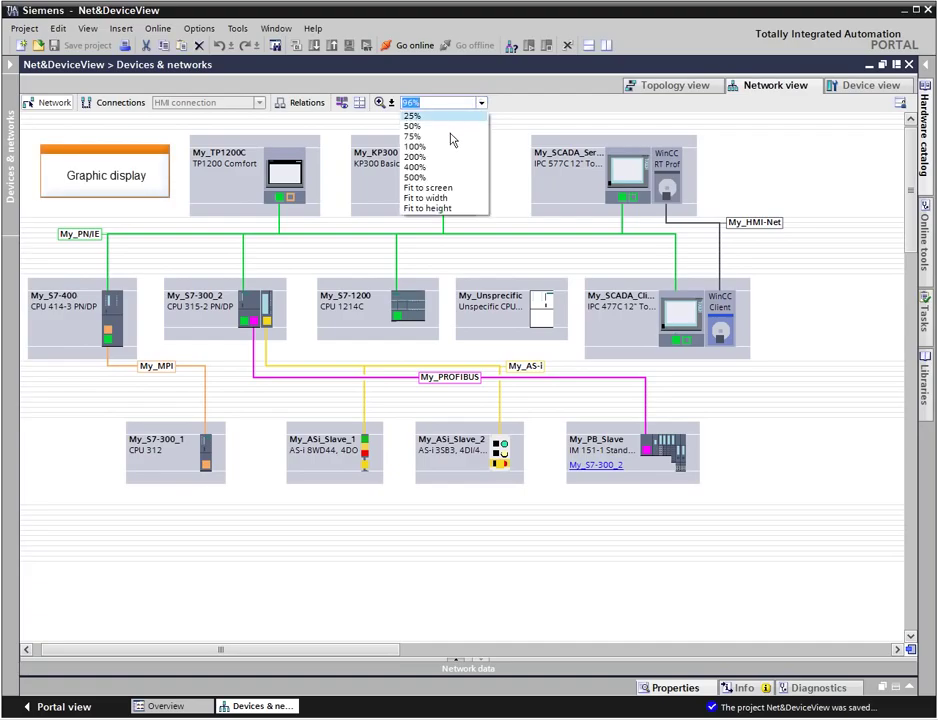
click(445, 190)
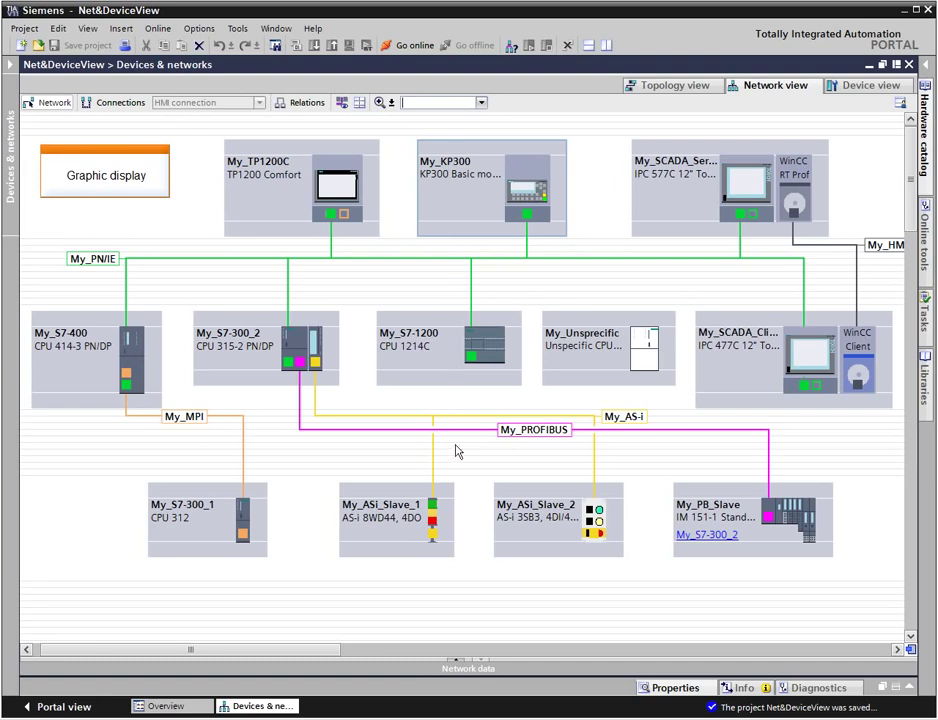
click(456, 662)
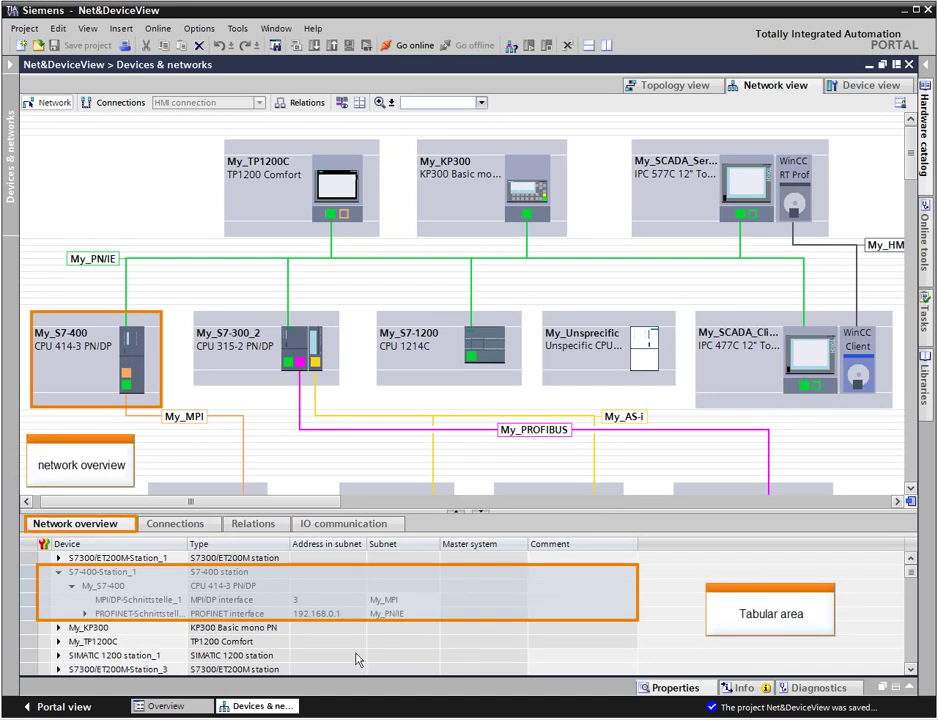
click(178, 526)
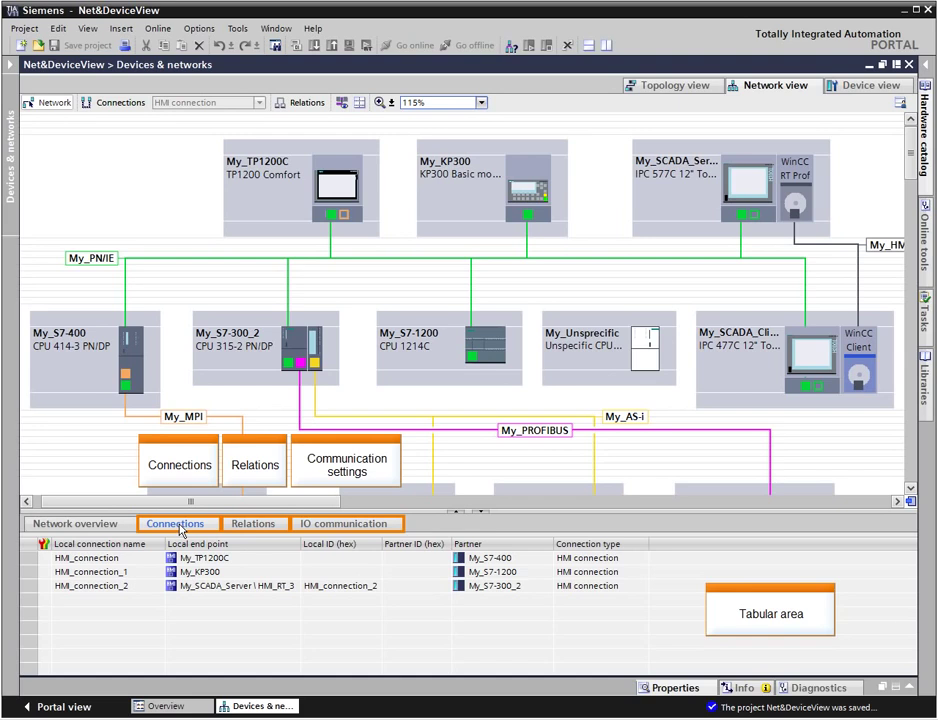
click(484, 513)
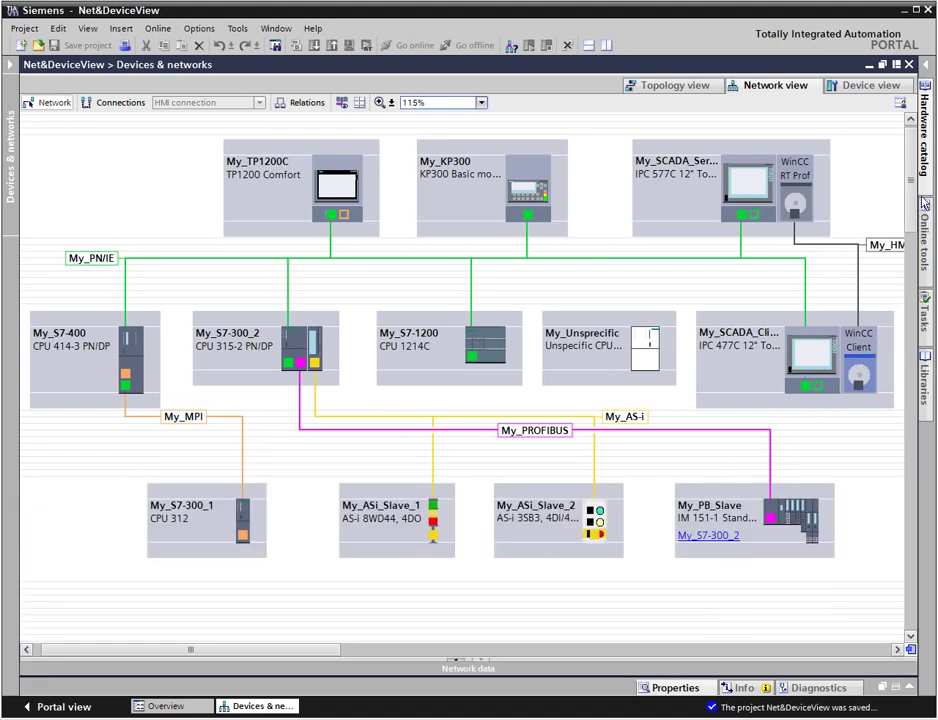
Drag CPU 319-3 PN/DP (6ES7 318-3EL01-0AB0) from the hardware catalog onto My_Unspecific, confirming the replacement.
click(927, 155)
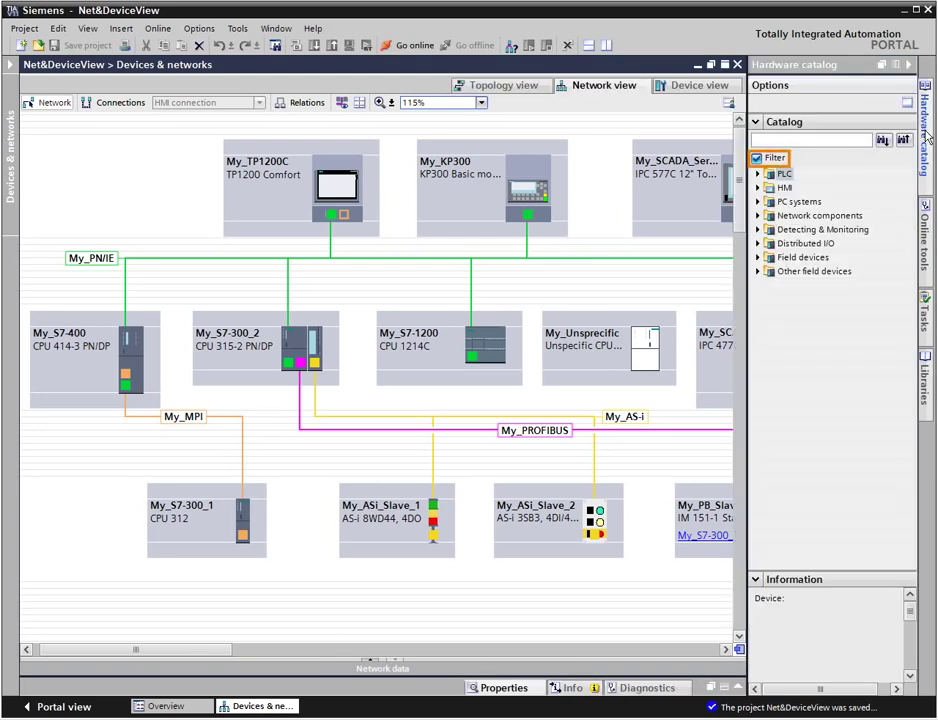
click(758, 174)
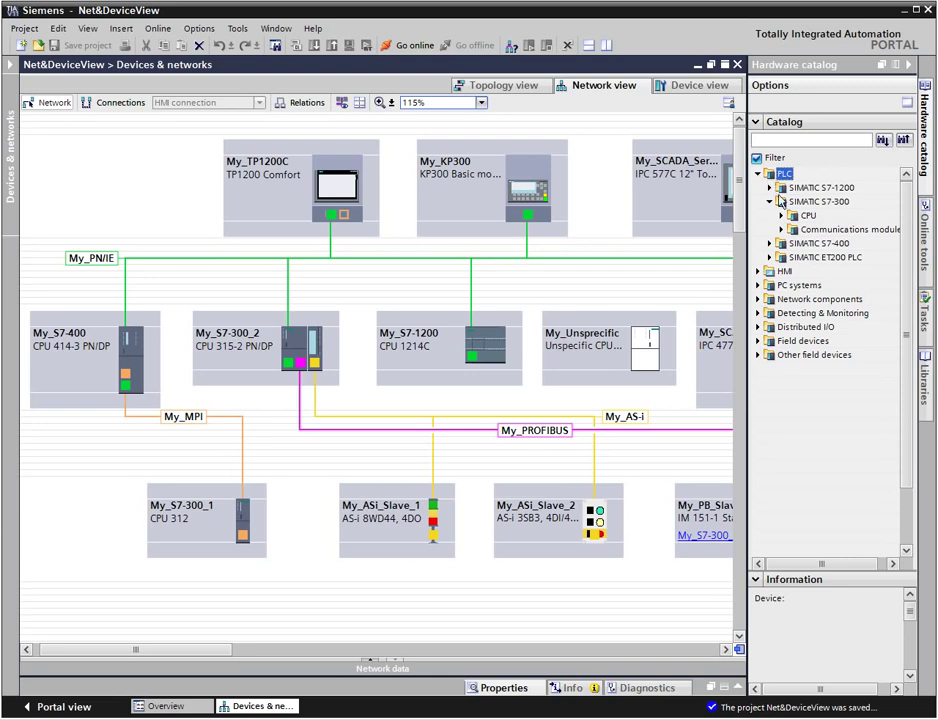
click(781, 216)
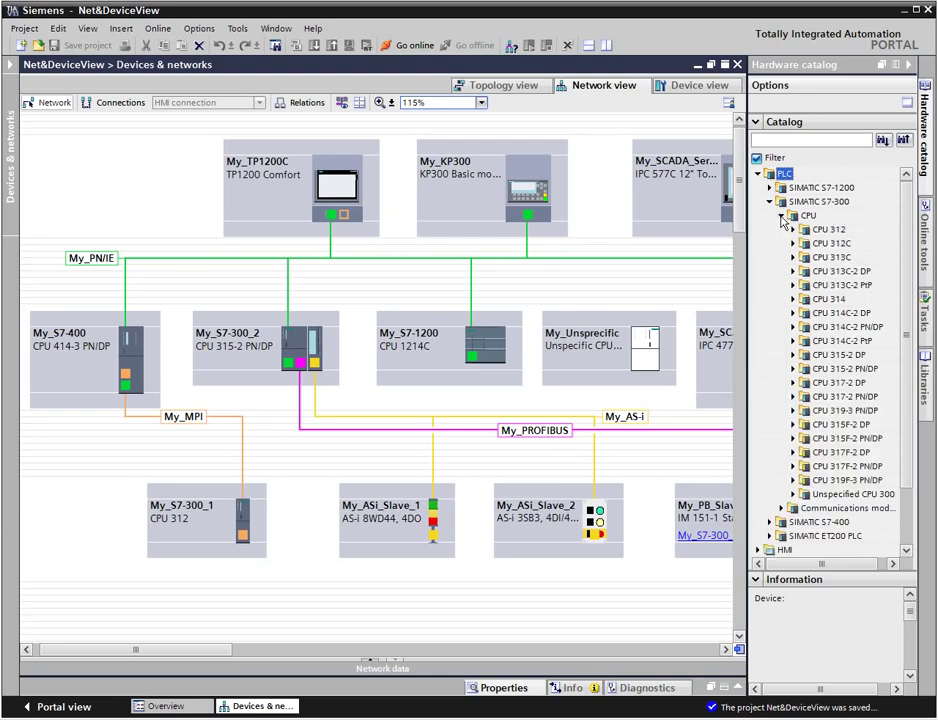
click(793, 411)
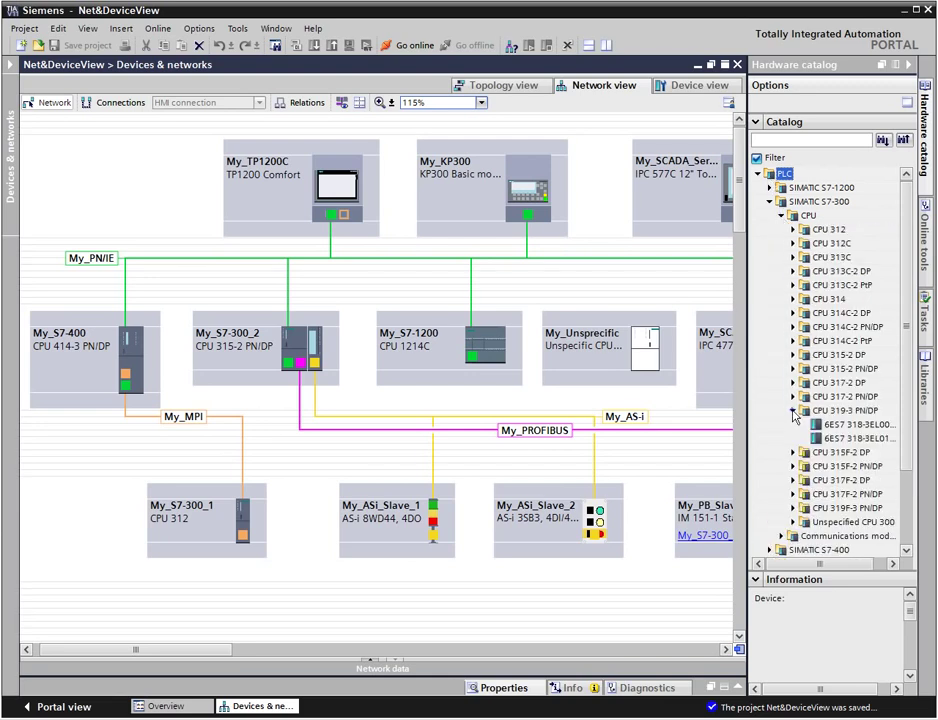
drag(845, 424, 650, 355)
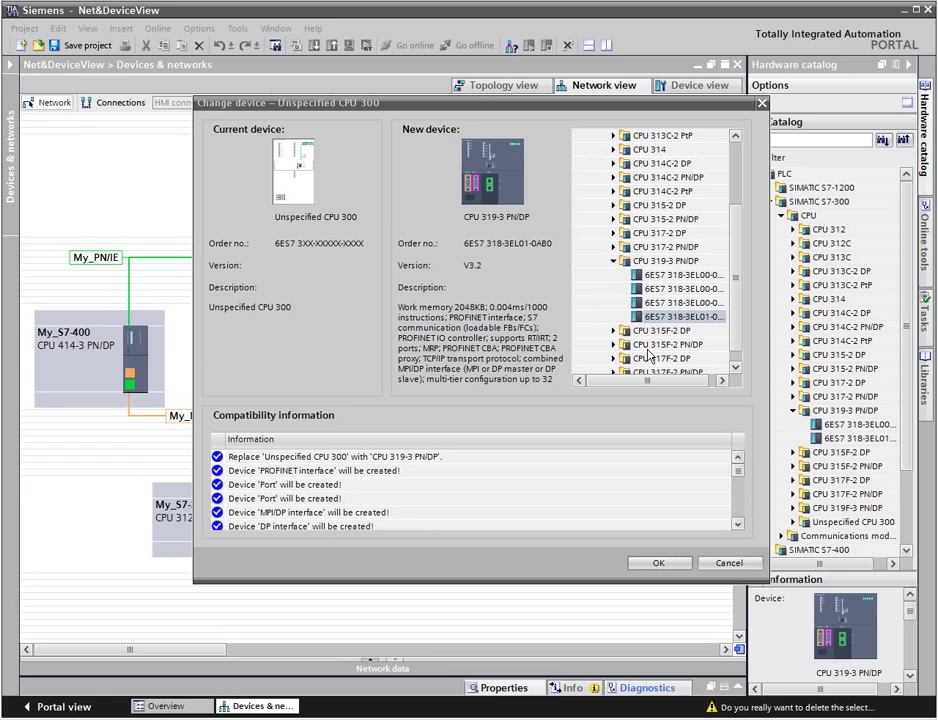
click(638, 318)
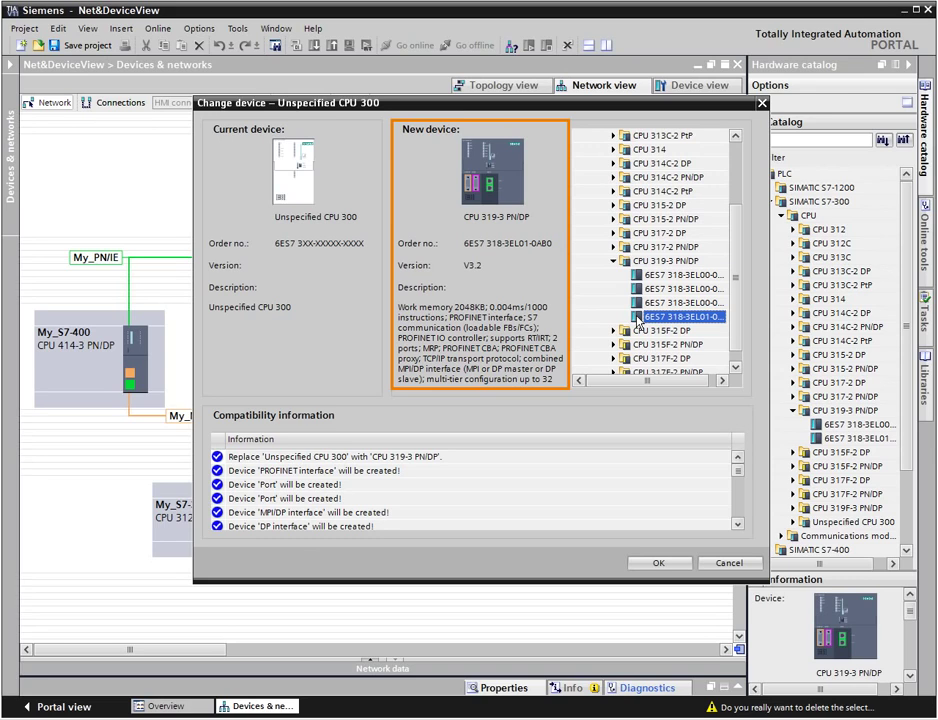
click(658, 562)
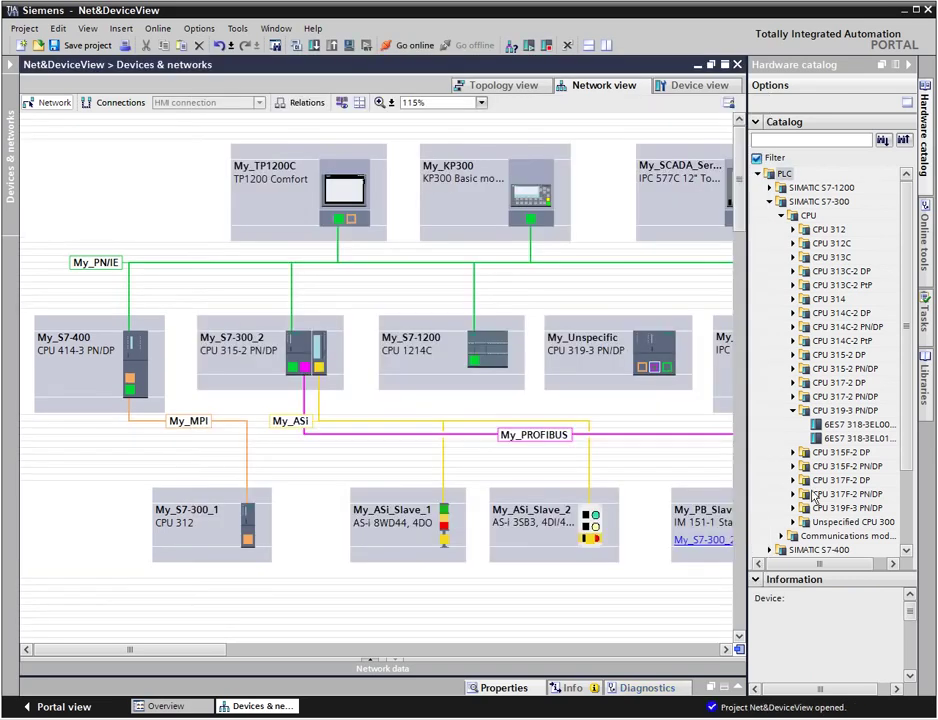
Connect My_Unspecific to the My_PROFIBUS and My_PN/IE subnets.
click(909, 66)
drag(657, 370, 661, 435)
drag(668, 356, 670, 270)
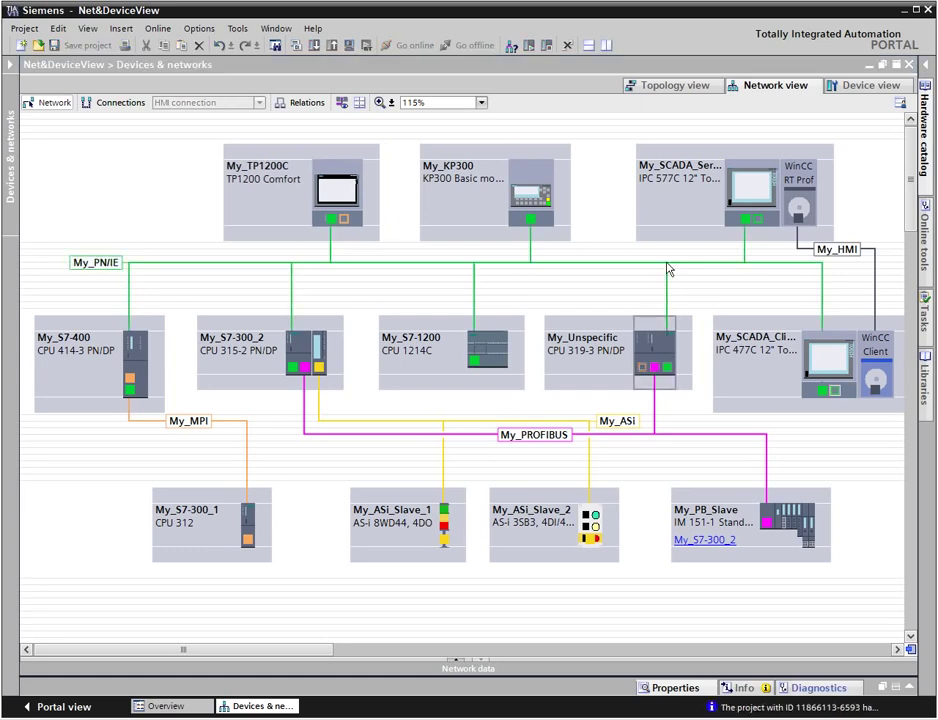
Change My_Unspecific's PROFINET interface IP address to 192.168.0.10.
double_click(652, 358)
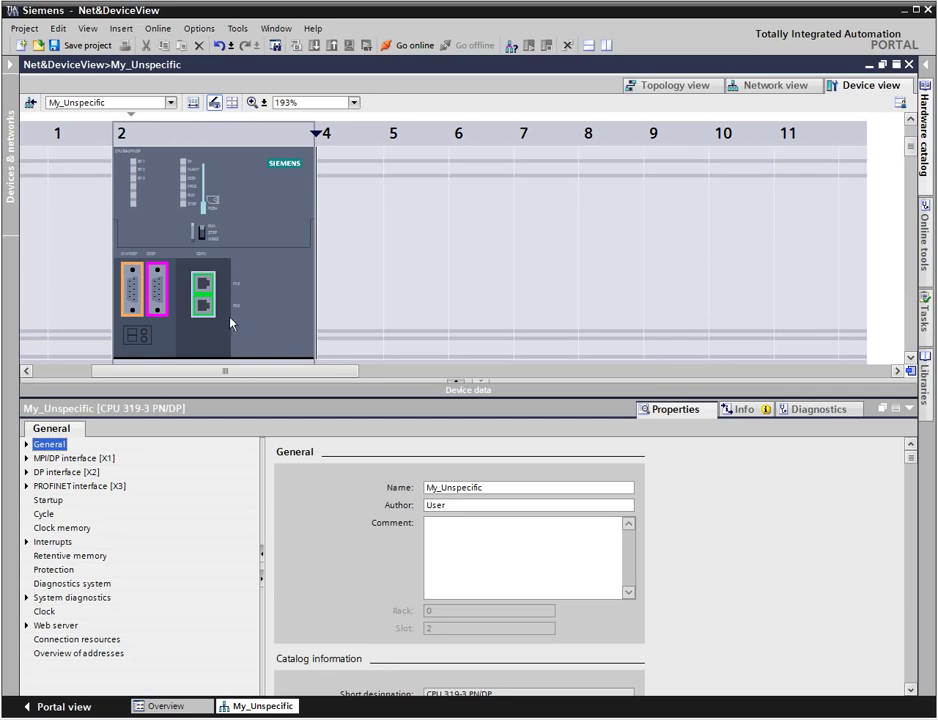
click(205, 308)
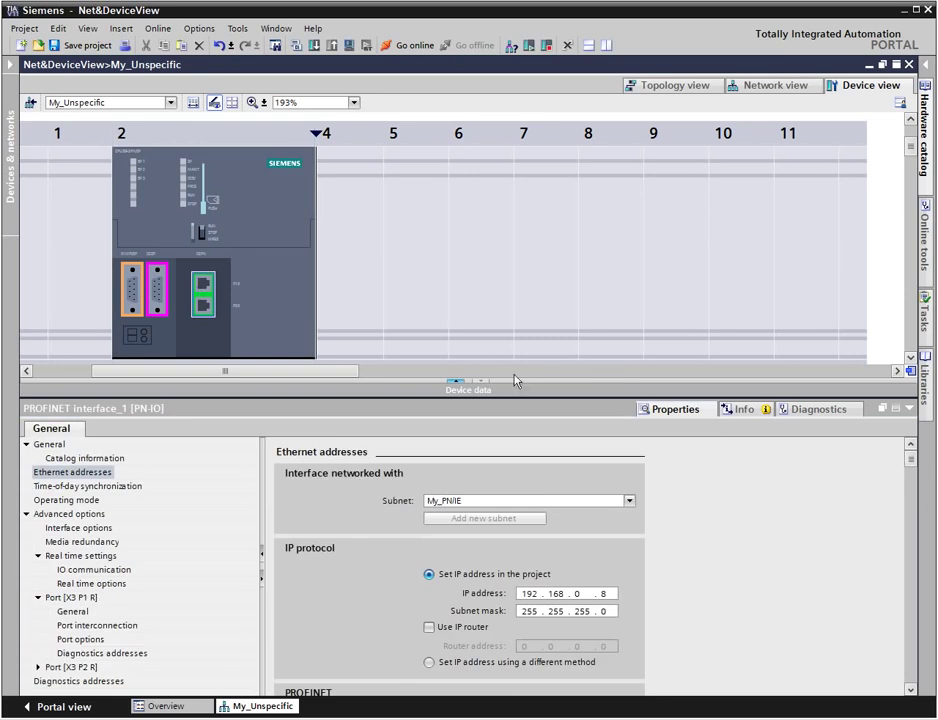
double_click(603, 593)
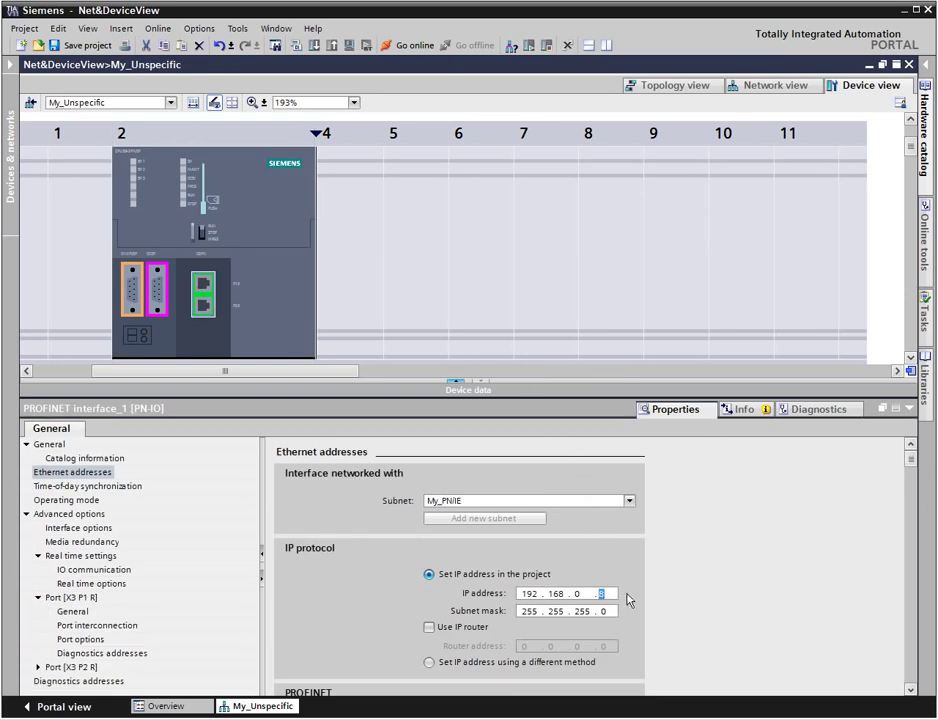
text(10)
key(Return)
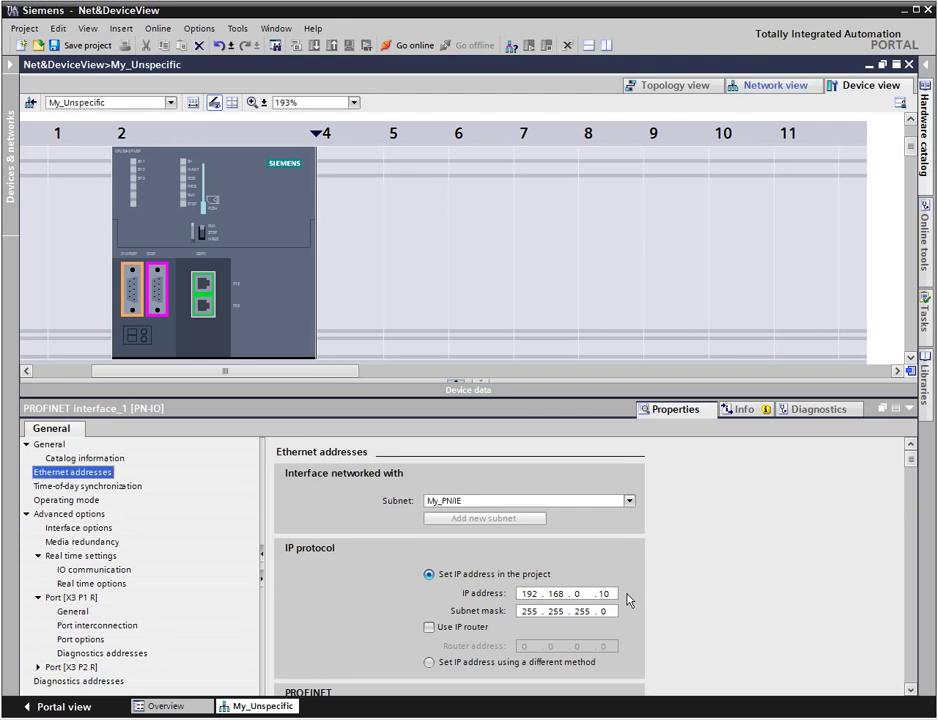
Return to the network view and toggle the address labels on and off.
click(777, 89)
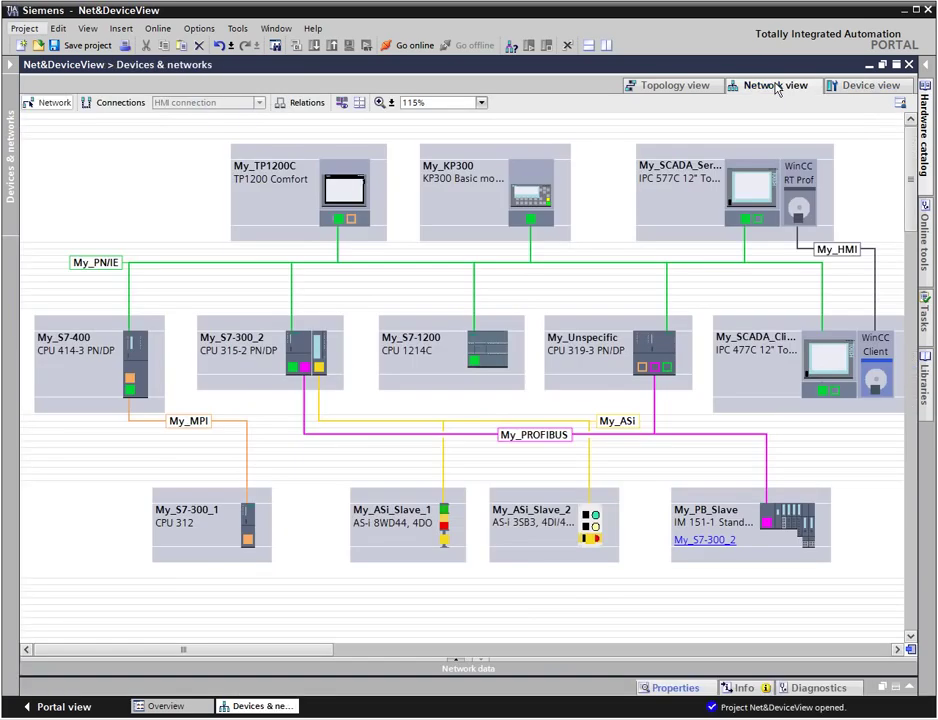
click(342, 103)
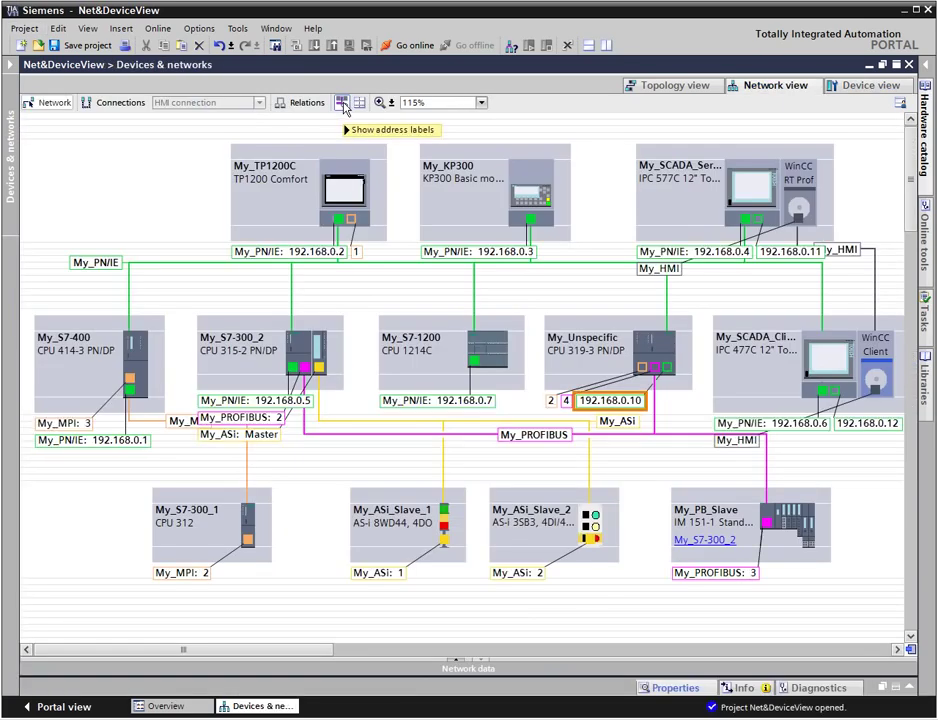
click(342, 104)
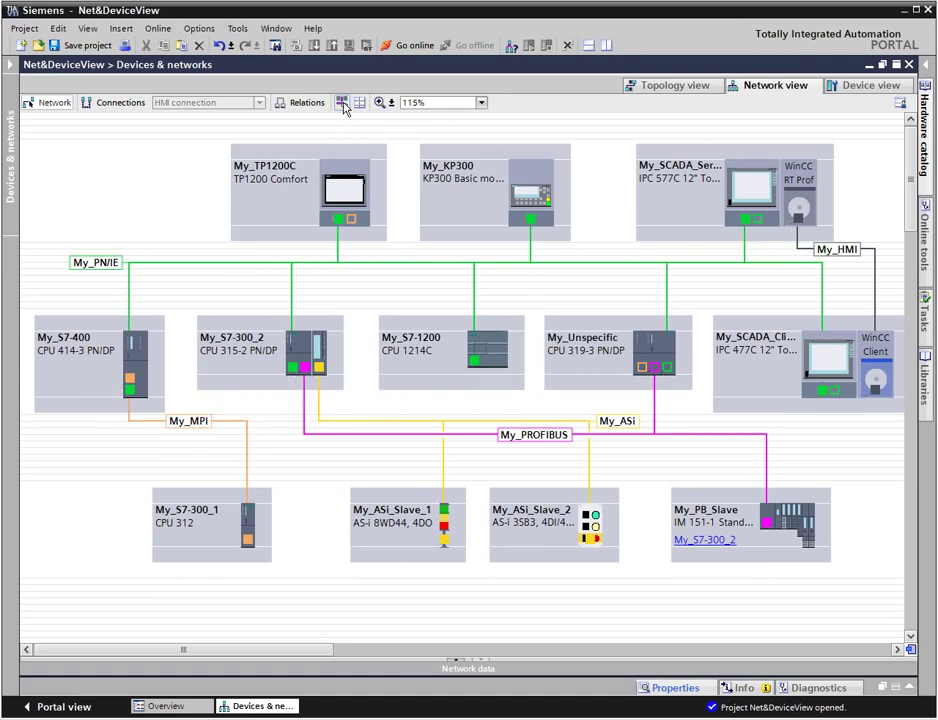
Show connections, highlighting HMI_connection, HMI_connection_1 and HMI_connection_2 in turn, then return to Network mode.
click(110, 105)
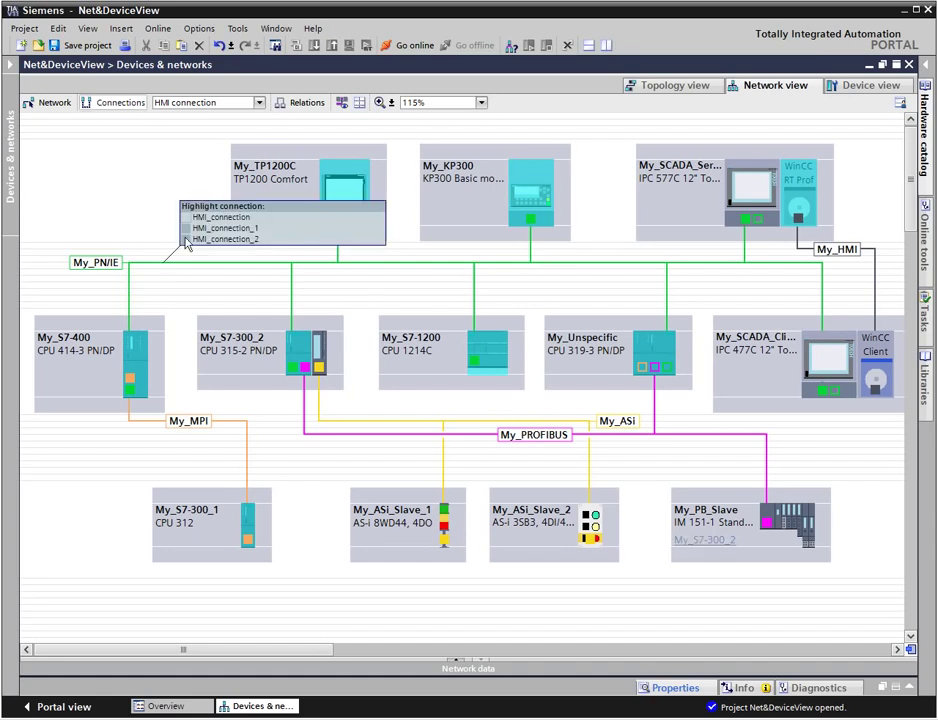
click(190, 217)
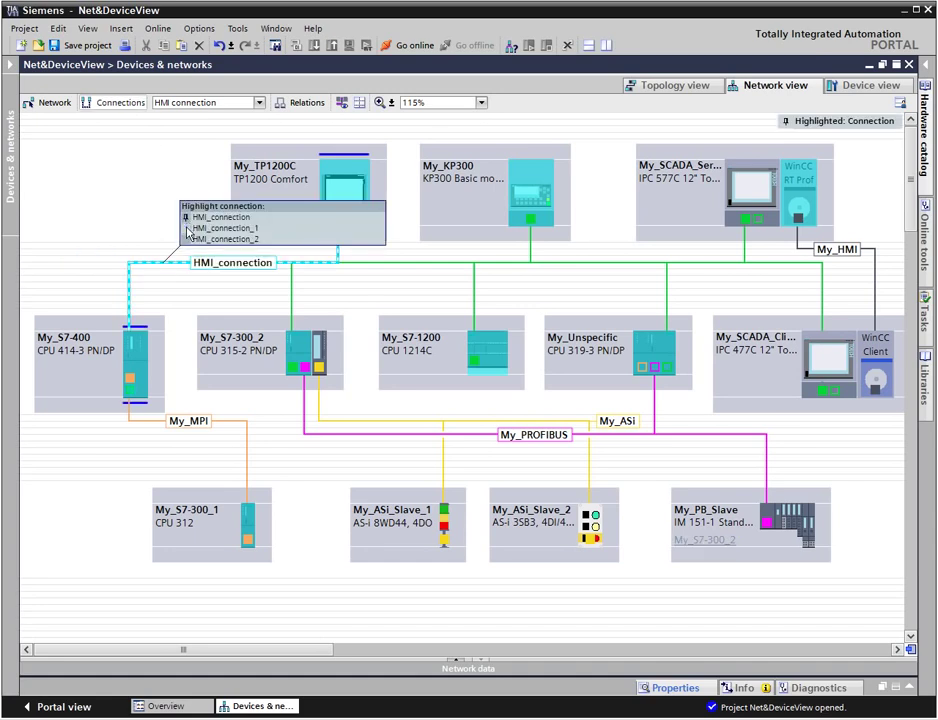
click(186, 229)
click(186, 239)
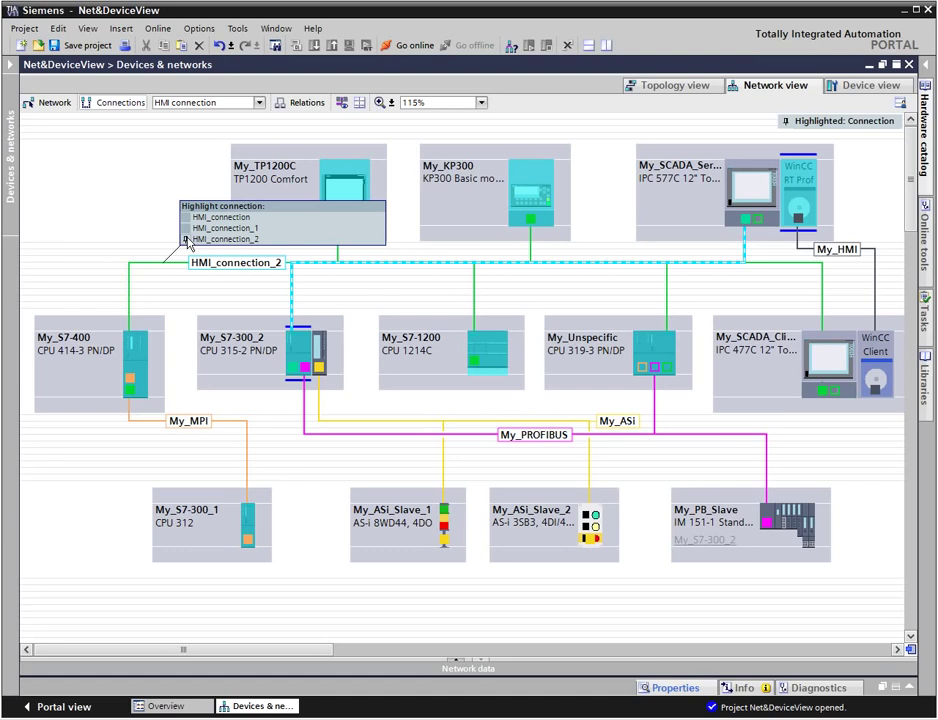
click(186, 240)
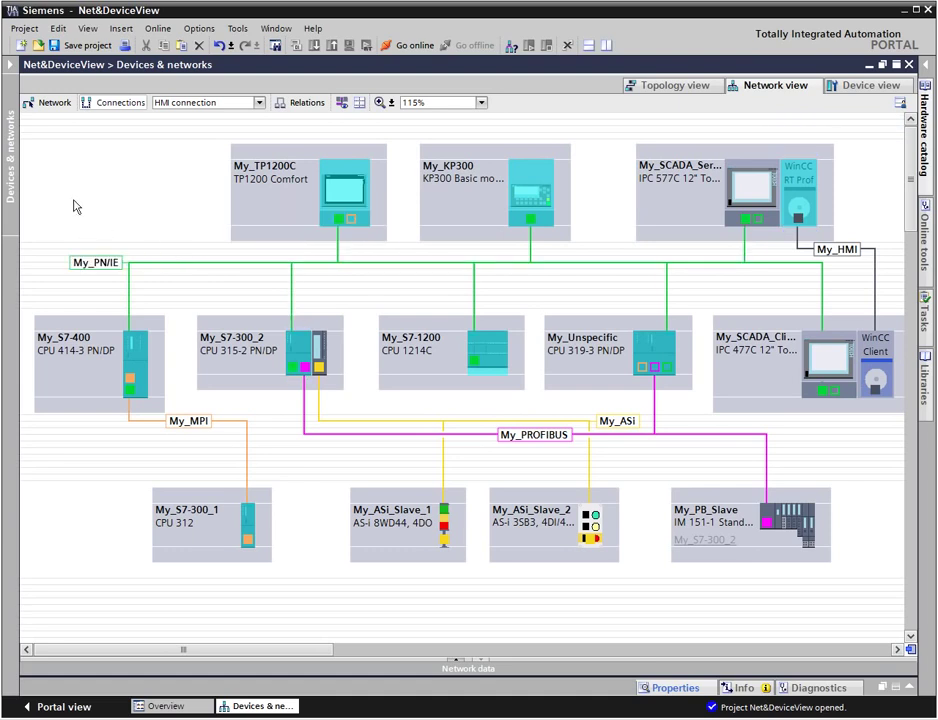
click(54, 105)
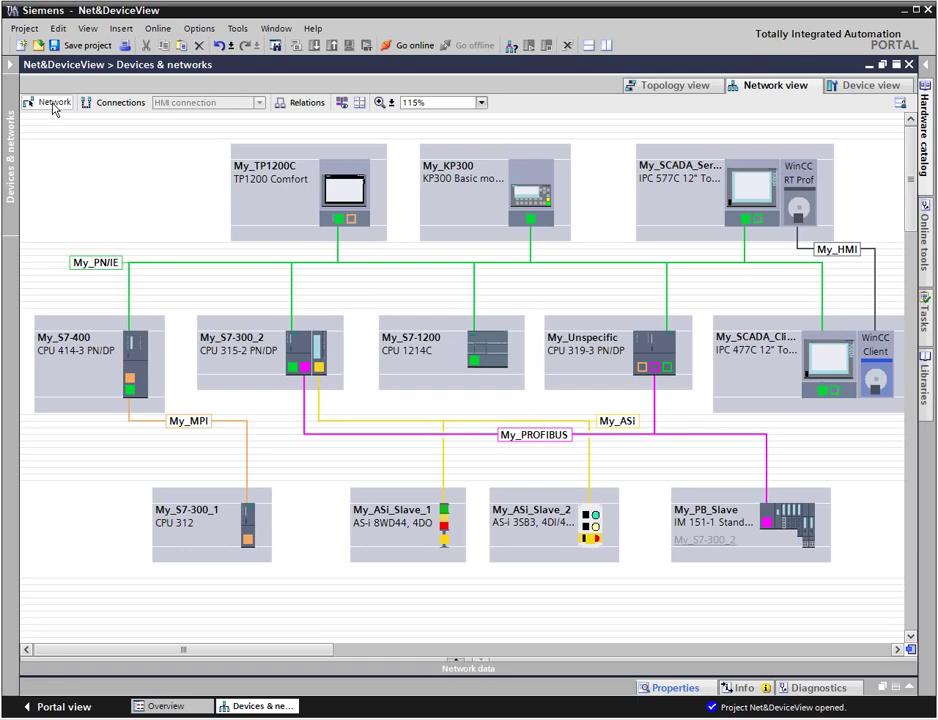
Copy My_TP1200C as My_TP1200C_1, wire it to My_PN/IE, and expand the project tree.
drag(265, 203, 91, 193)
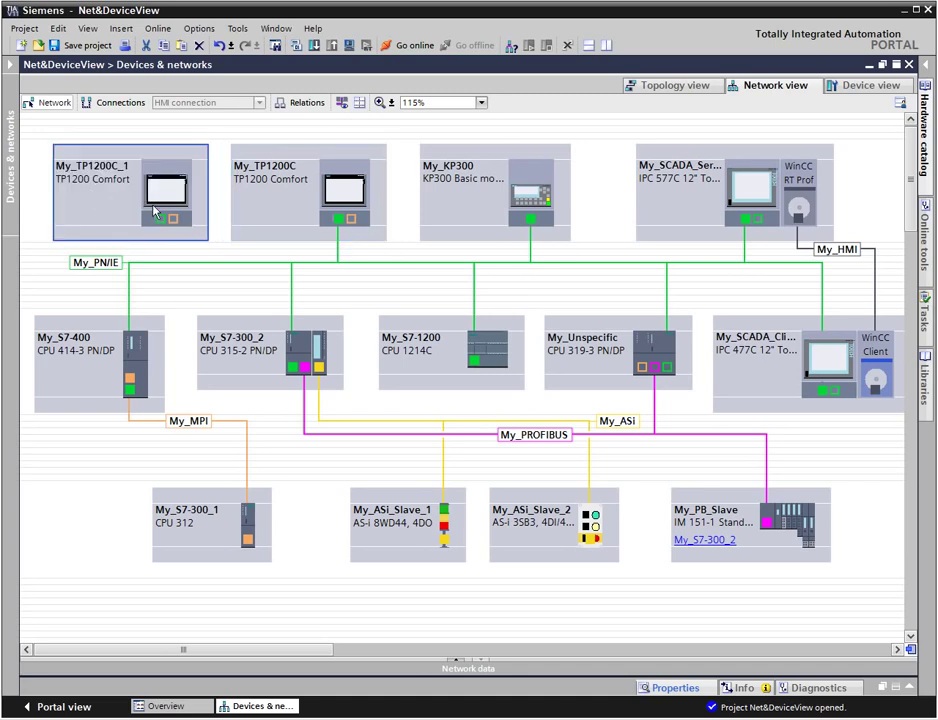
drag(161, 226, 163, 261)
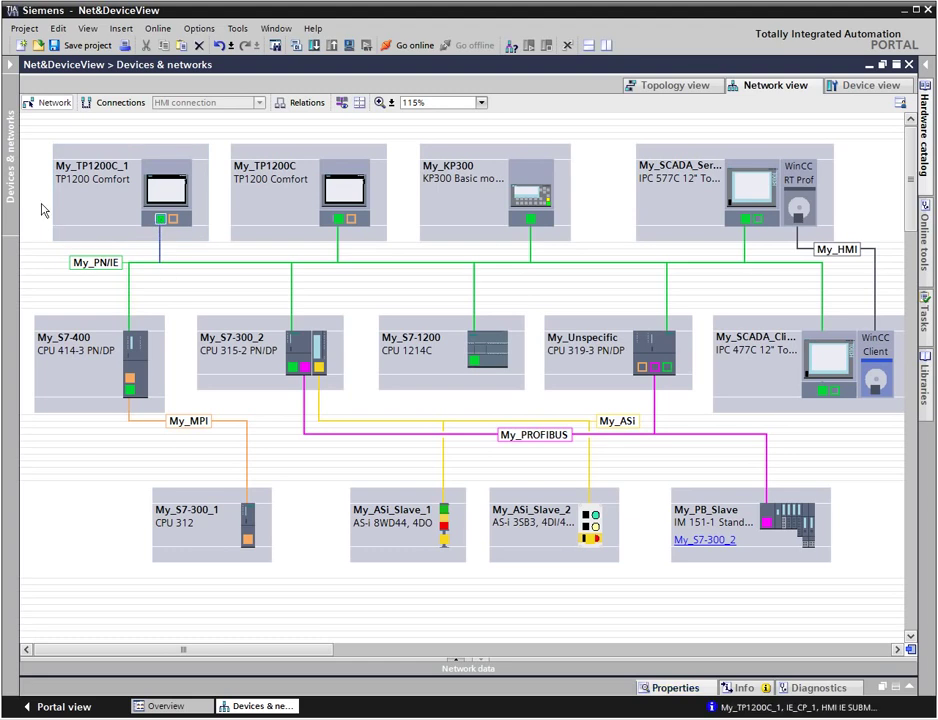
click(11, 66)
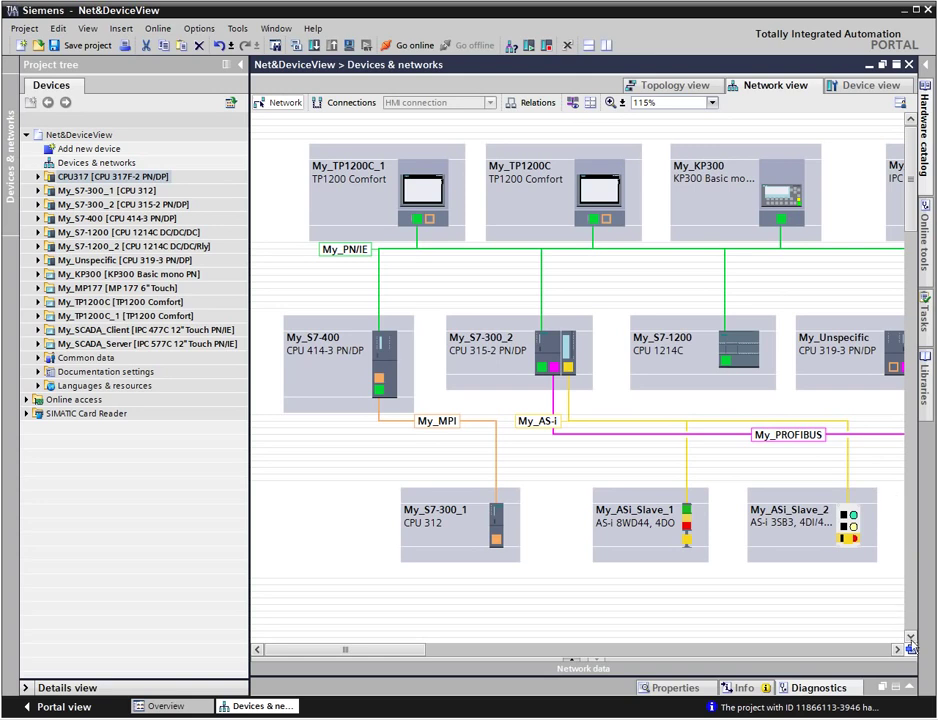
In the PN/IE_1 topology, cable a SCALANCE X208 port to My_S7-1200_2 and go online with CPU317.
drag(910, 649, 868, 640)
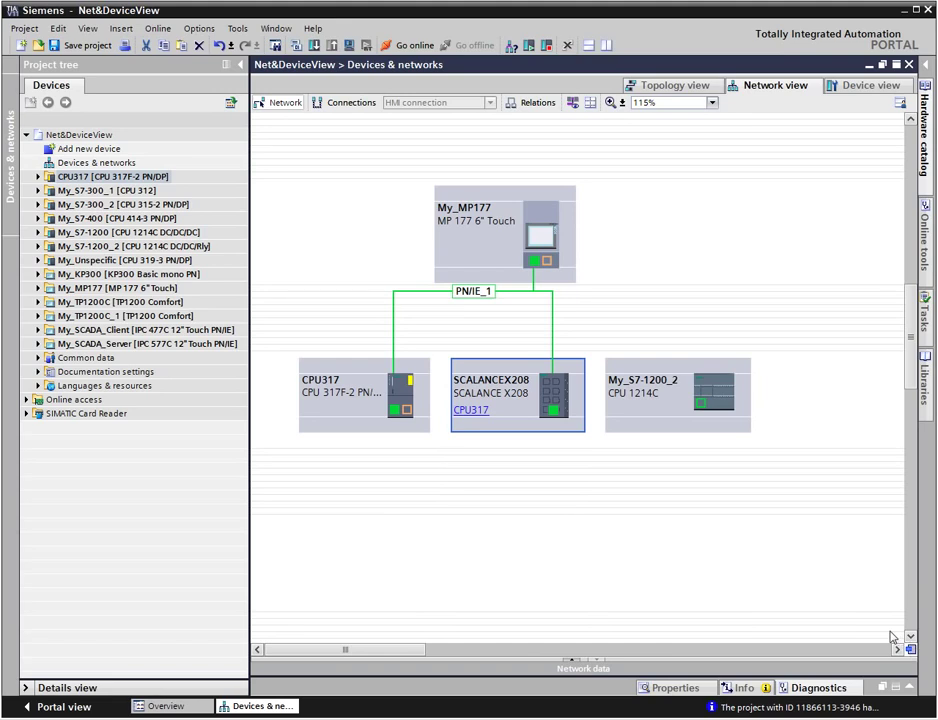
click(671, 88)
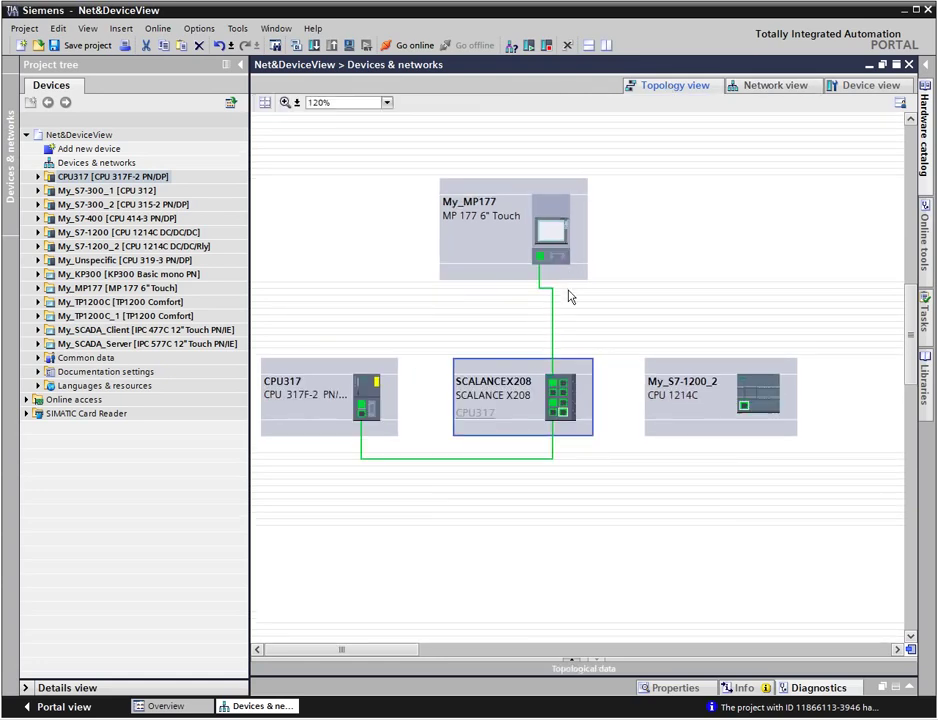
drag(563, 411, 744, 412)
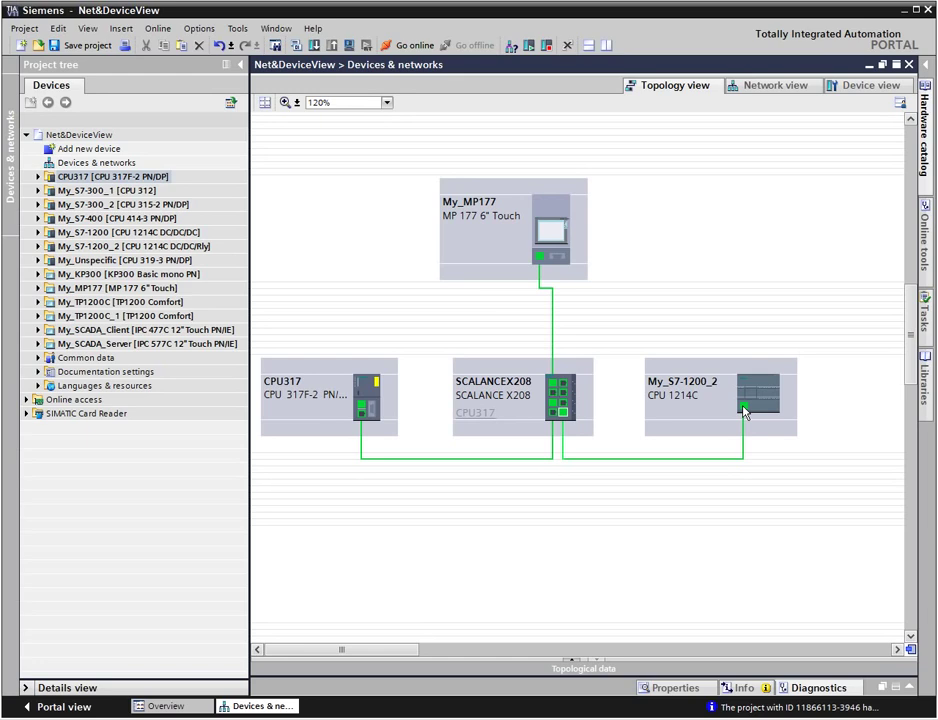
click(412, 45)
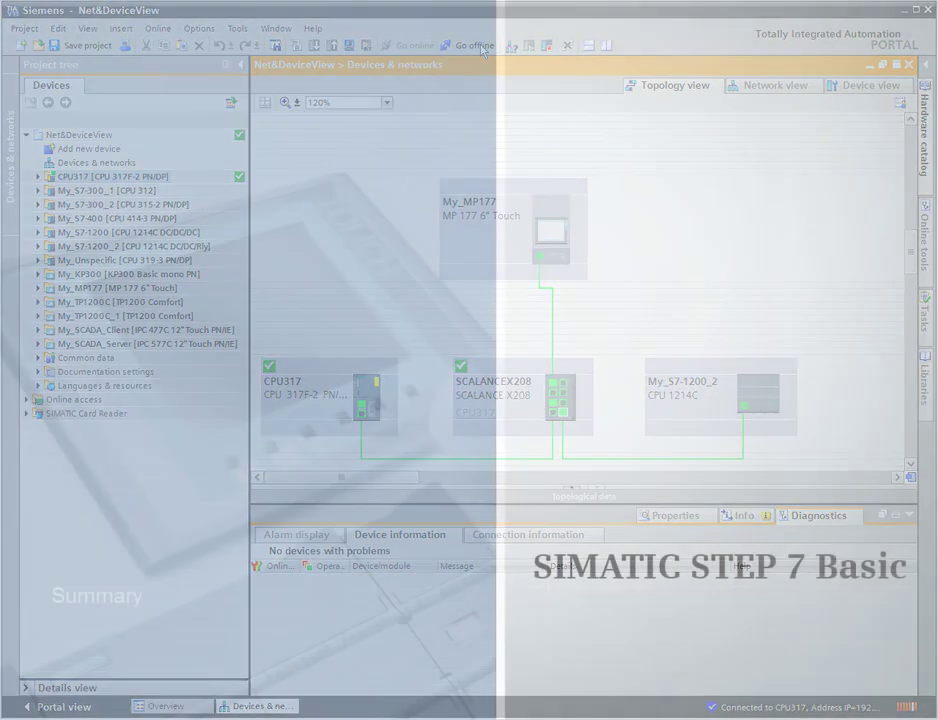
Go offline from CPU317.
click(478, 46)
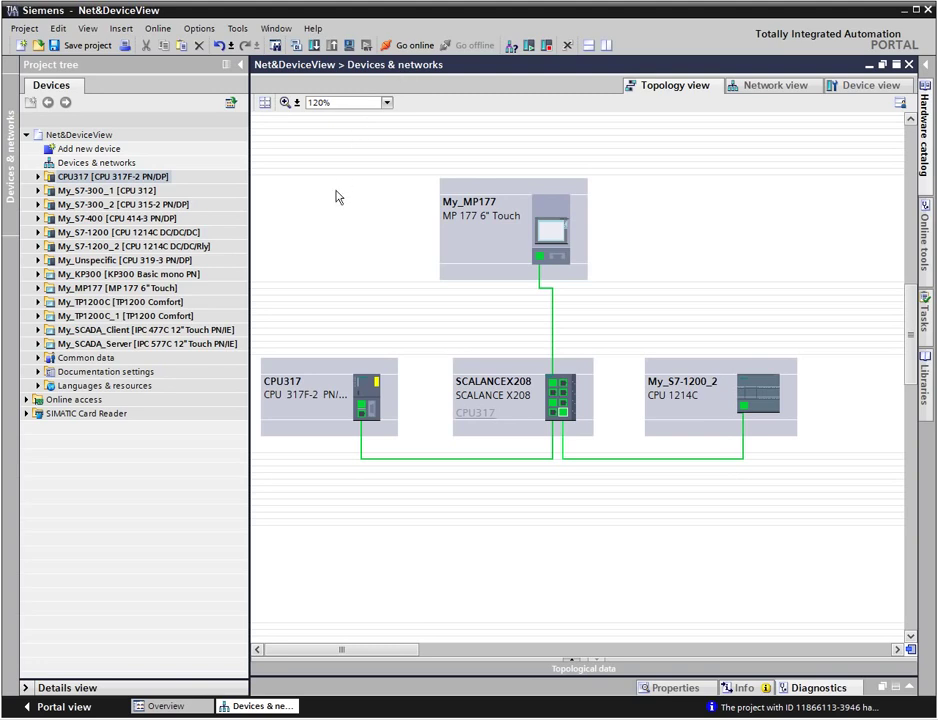
Inspect CPU317's device view, then return to the network view.
double_click(315, 403)
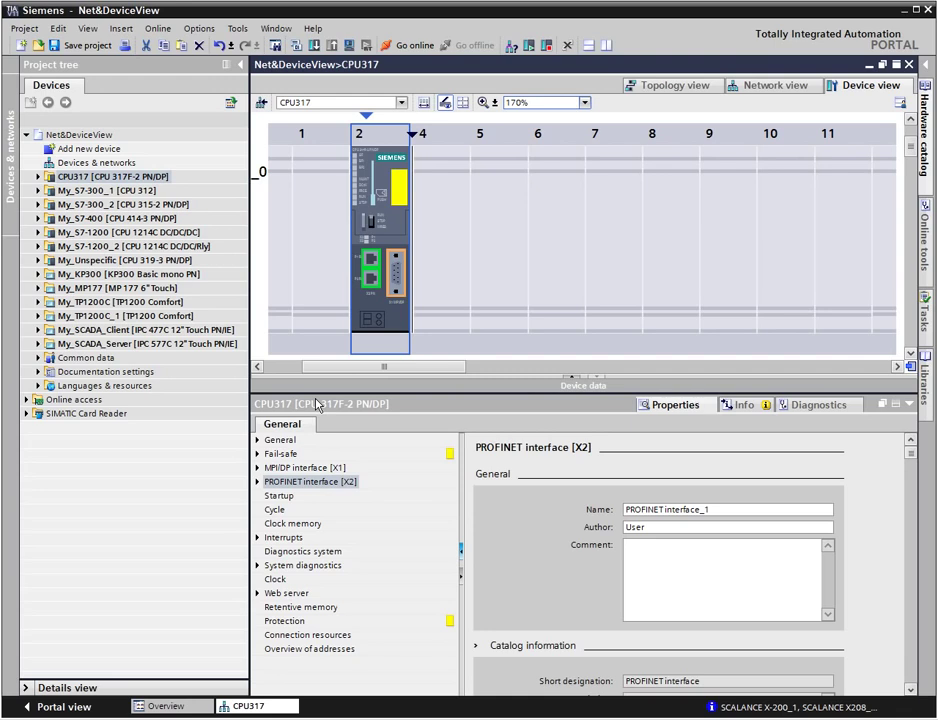
click(776, 87)
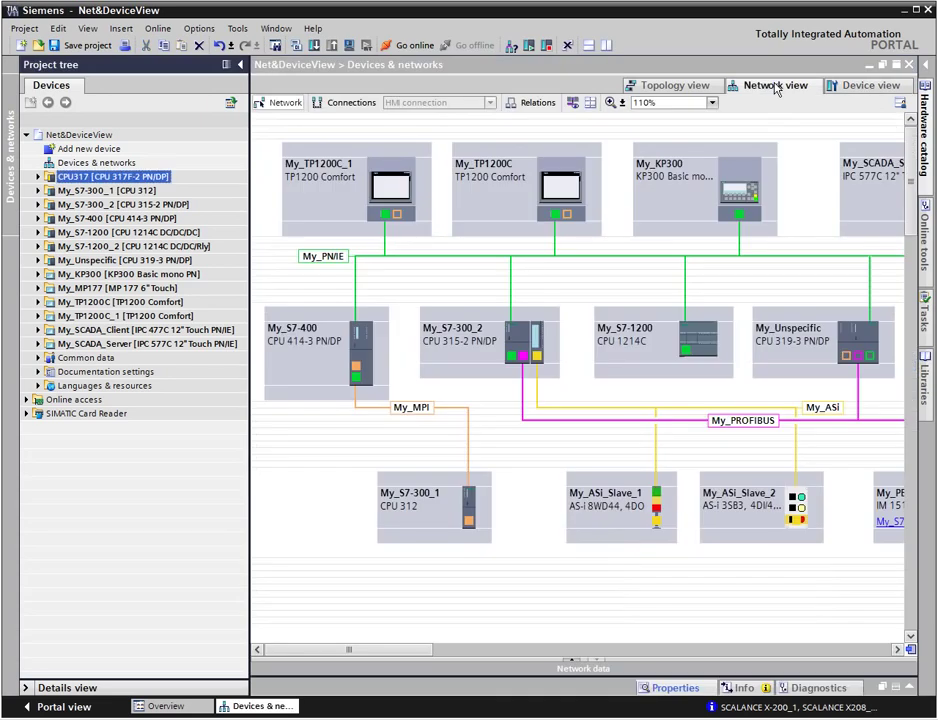